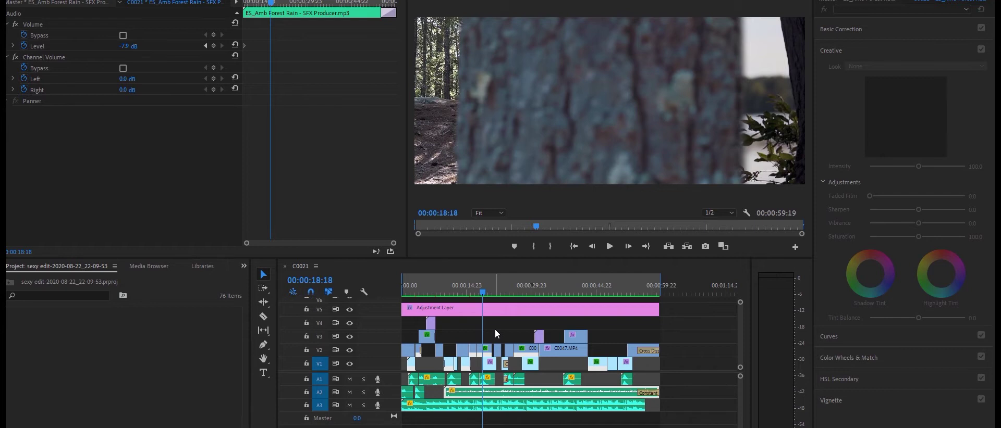
Play the sequence from the tree trunk shot into the flower close-up to preview the transition.
{"action": "left_click", "coordinate": [611, 246]}
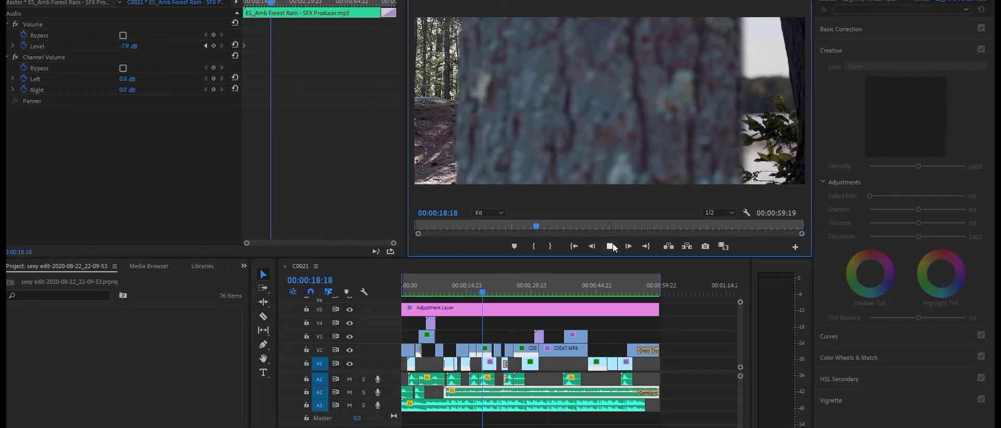
{"action": "left_click", "coordinate": [612, 245]}
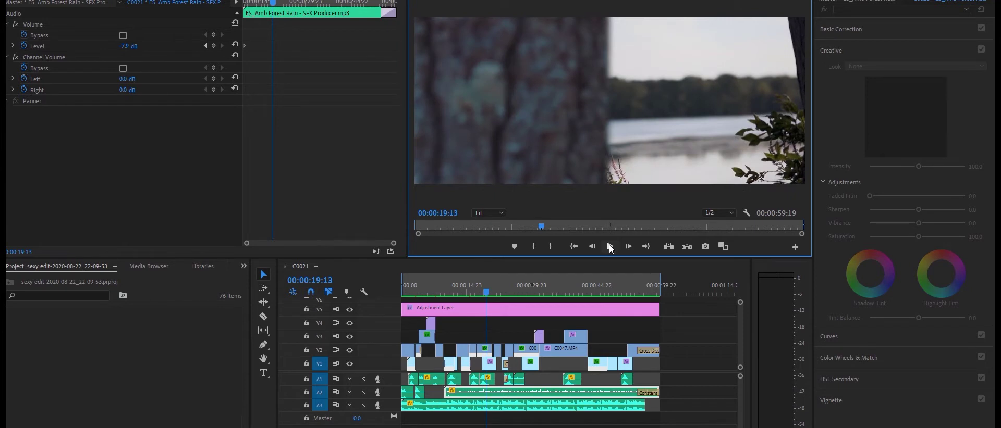
{"action": "left_click", "coordinate": [609, 245]}
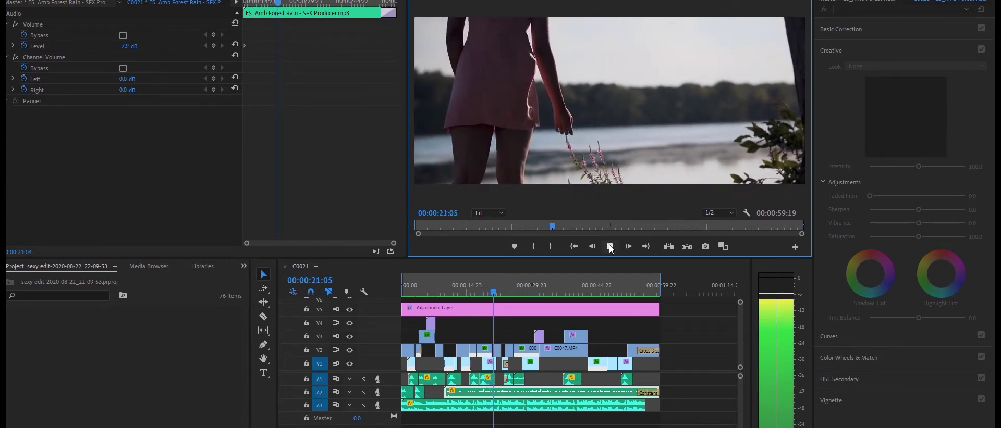
{"action": "left_click", "coordinate": [608, 244]}
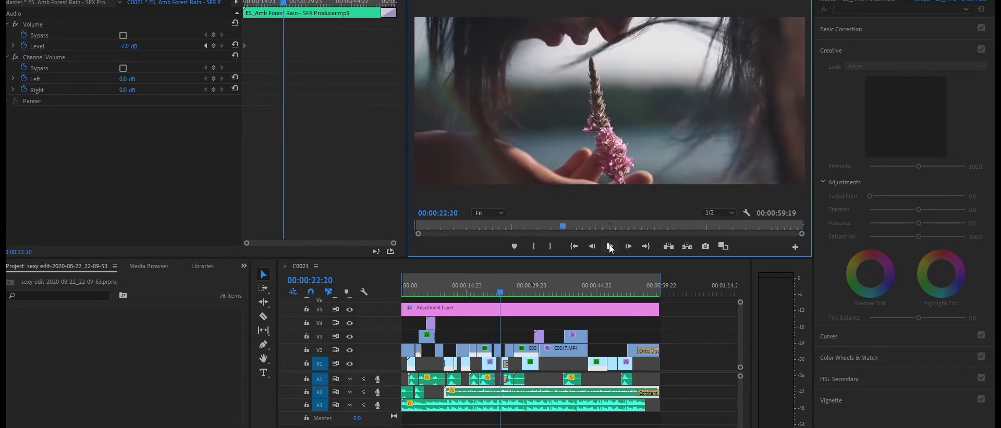
{"action": "left_click_drag", "start_coordinate": [502, 294], "coordinate": [480, 296]}
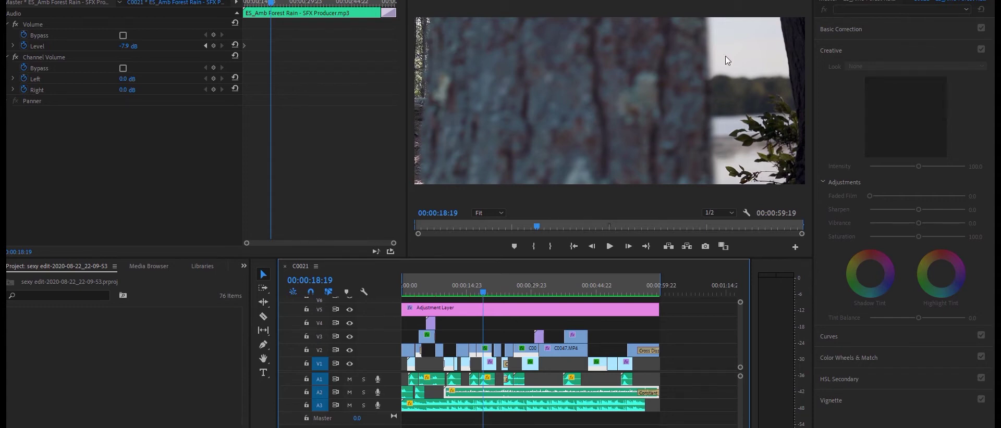
{"action": "key", "text": "space"}
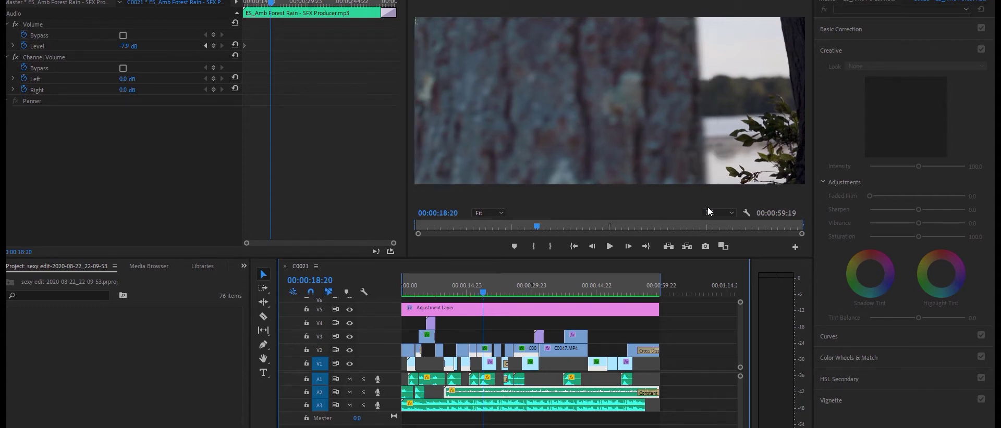
{"action": "key", "text": "space"}
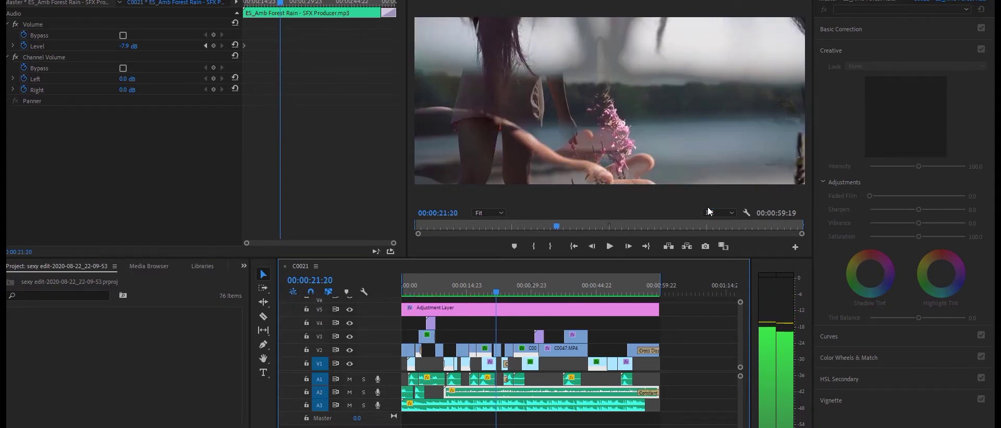
Go frame by frame through the transition from the woman at the lake to the flower close-up.
{"action": "key", "text": "Left"}
{"action": "key", "text": "Left"}
{"action": "key", "text": "Left"}
{"action": "key", "text": "Left"}
{"action": "key", "text": "Left"}
{"action": "key", "text": "Left"}
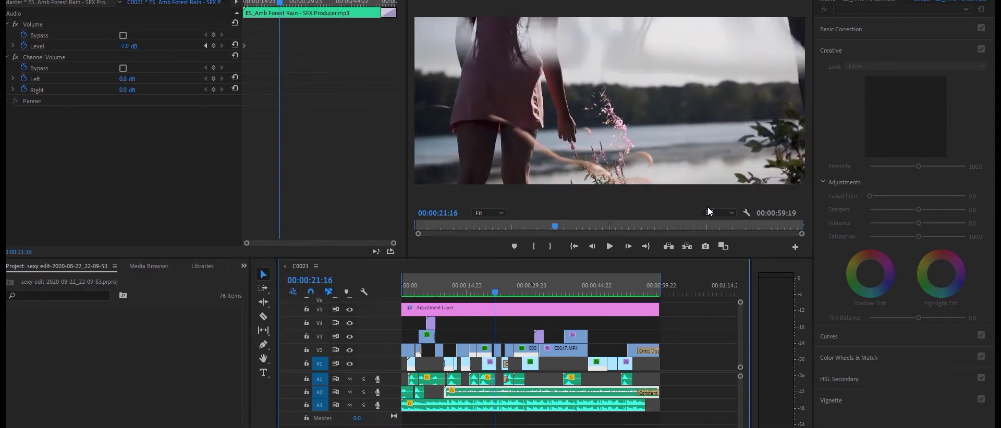
{"action": "key", "text": "Right"}
{"action": "key", "text": "Right"}
{"action": "key", "text": "Right"}
{"action": "key", "text": "Right"}
{"action": "key", "text": "Right"}
{"action": "key", "text": "Right"}
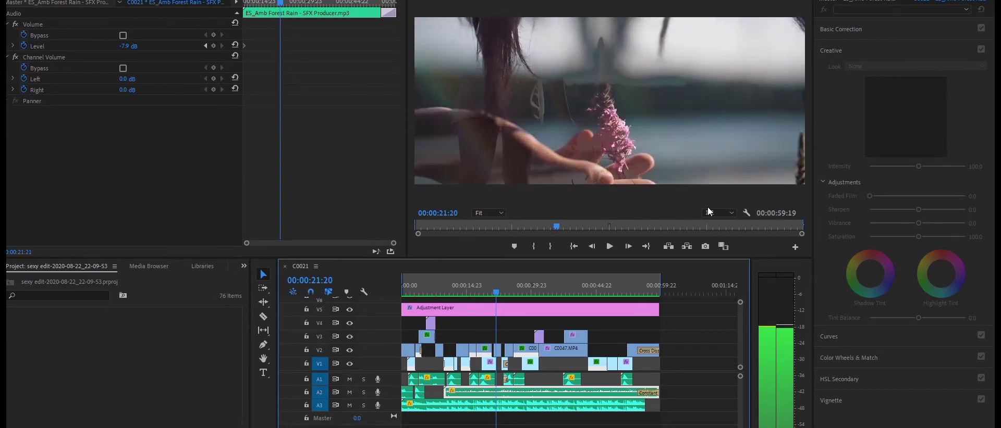
{"action": "key", "text": "Right"}
{"action": "key", "text": "Right"}
{"action": "key", "text": "Right"}
{"action": "key", "text": "Right"}
{"action": "key", "text": "Right"}
{"action": "key", "text": "Right"}
{"action": "key", "text": "Right"}
{"action": "key", "text": "Right"}
{"action": "key", "text": "Right"}
{"action": "key", "text": "Right"}
{"action": "key", "text": "Right"}
{"action": "key", "text": "Right"}
{"action": "key", "text": "Right"}
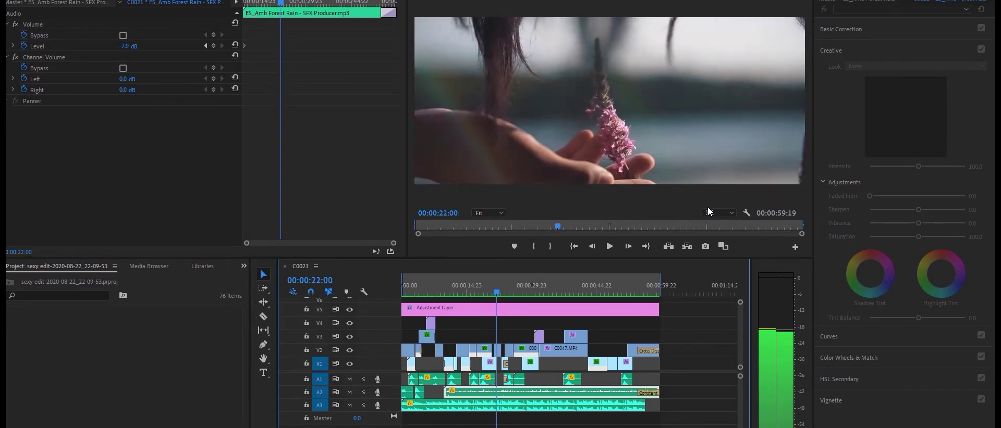
{"action": "key", "text": "Right"}
{"action": "key", "text": "Right"}
{"action": "key", "text": "Right"}
{"action": "key", "text": "Right"}
{"action": "key", "text": "Right"}
{"action": "key", "text": "Right"}
{"action": "key", "text": "Right"}
{"action": "key", "text": "Right"}
{"action": "key", "text": "Right"}
{"action": "key", "text": "Right"}
{"action": "key", "text": "Right"}
{"action": "key", "text": "Right"}
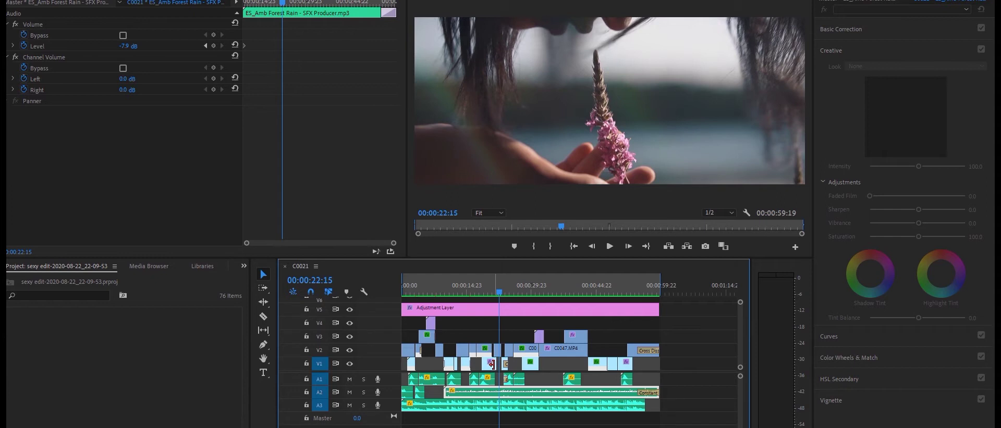
From 00:00:21:05, examine the effects applied to the outgoing V1 clip and the short C0044.MP4 clip on V2.
{"action": "left_click_drag", "start_coordinate": [497, 291], "coordinate": [492, 293]}
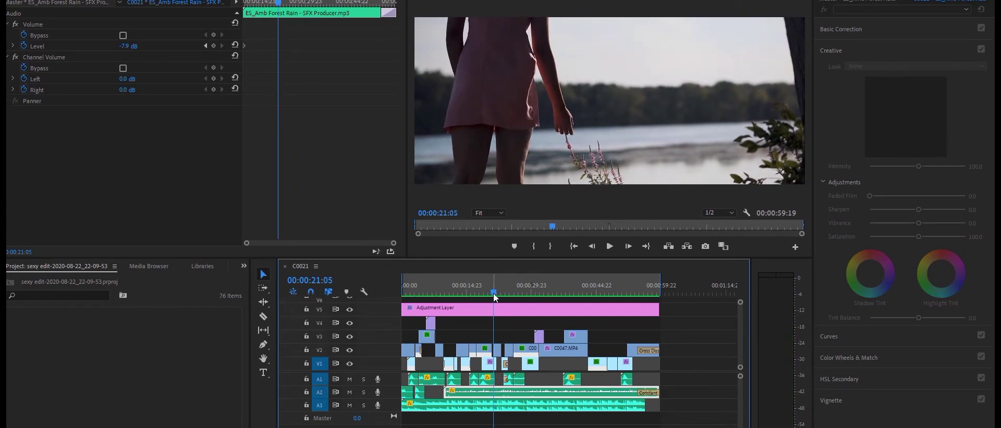
{"action": "left_click", "coordinate": [490, 365]}
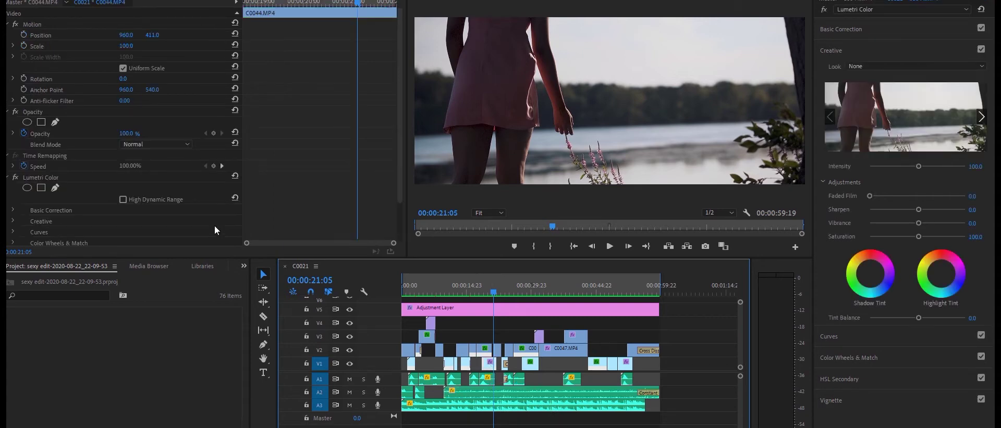
{"action": "scroll", "coordinate": [214, 225], "scroll_direction": "down", "scroll_amount": 3}
{"action": "scroll", "coordinate": [195, 165], "scroll_direction": "up", "scroll_amount": 3}
{"action": "scroll", "coordinate": [195, 167], "scroll_direction": "down", "scroll_amount": 3}
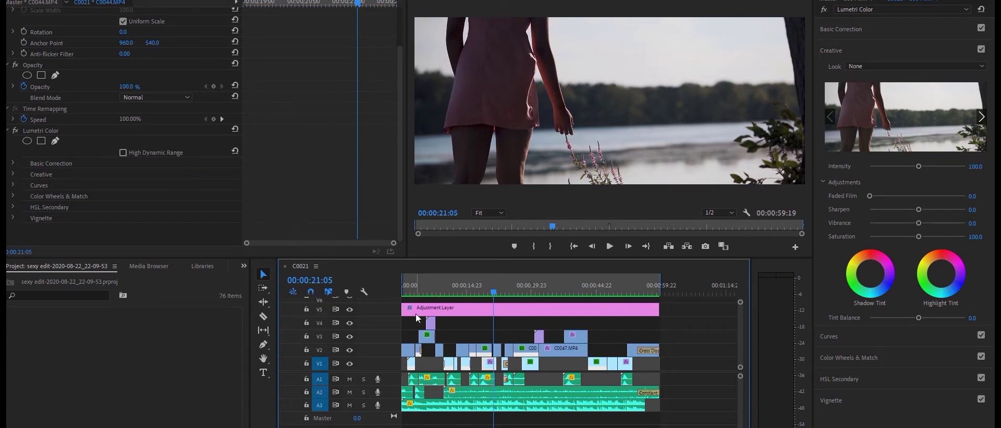
{"action": "left_click", "coordinate": [498, 352]}
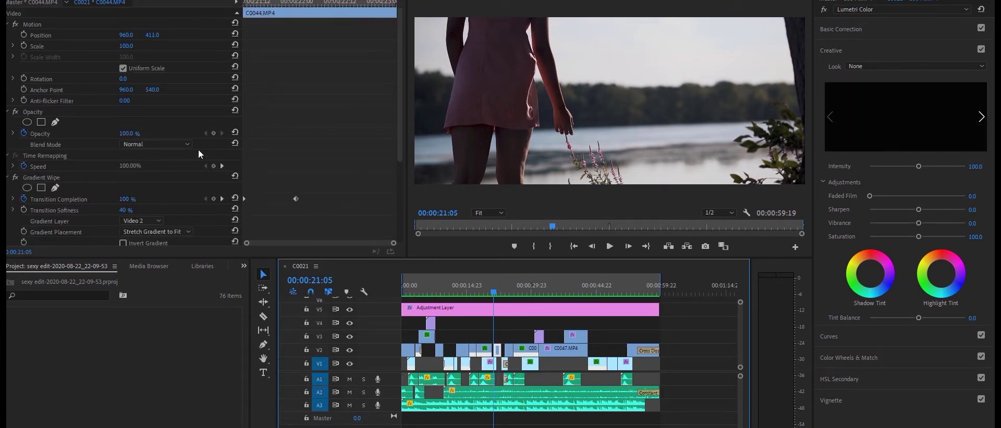
{"action": "scroll", "coordinate": [198, 149], "scroll_direction": "down", "scroll_amount": 6}
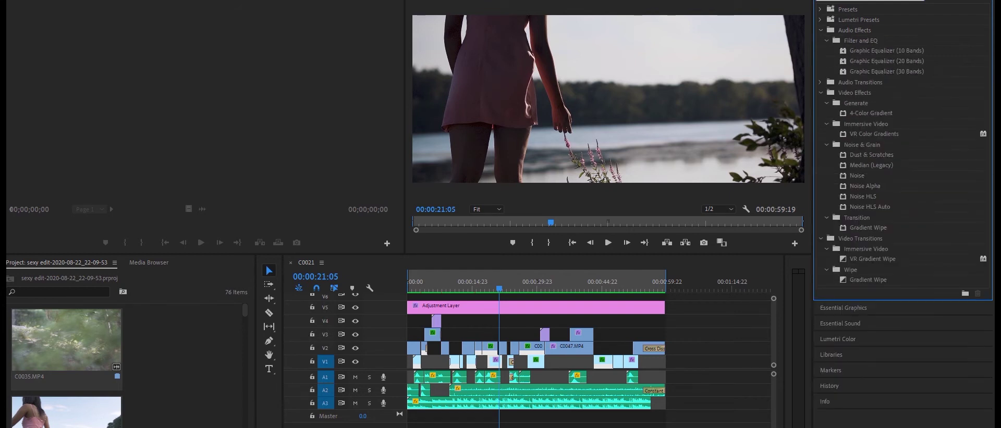
Locate the Gradient Wipe video effect in the effects library and select the short C0044.MP4 clip on V2.
{"action": "left_click", "coordinate": [880, 71]}
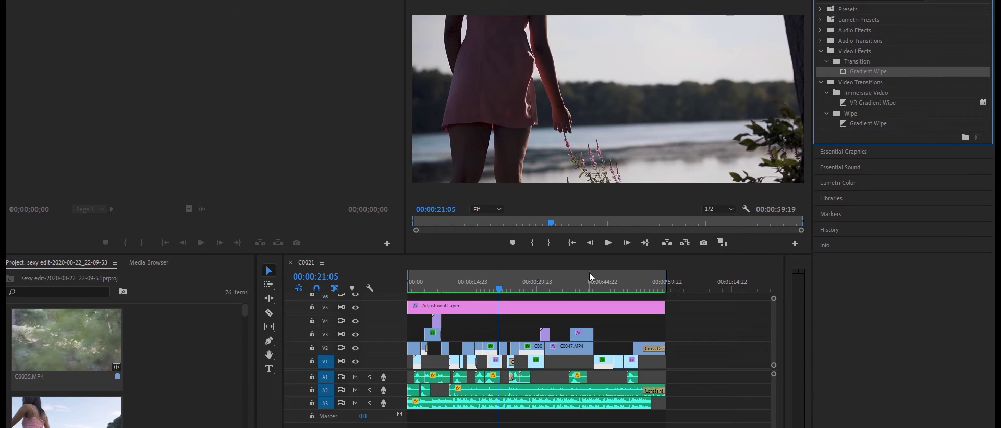
{"action": "left_click", "coordinate": [504, 352]}
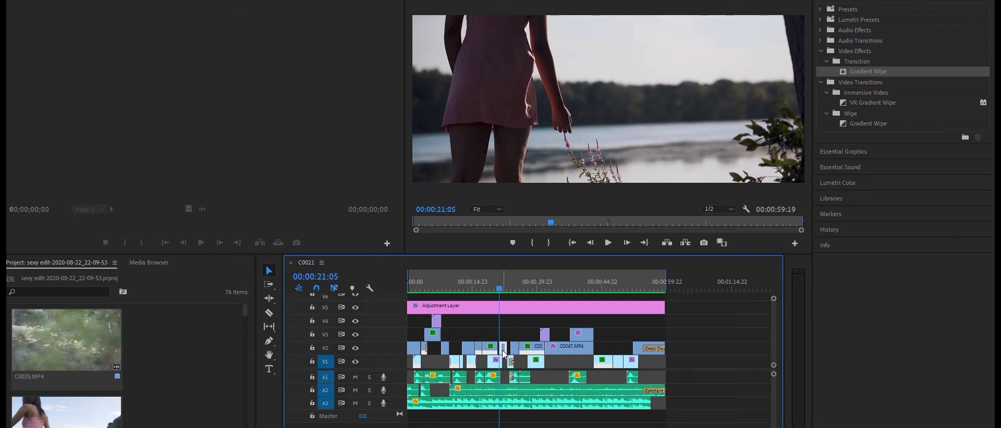
Play through the transition and go back frame by frame to 00:00:21:20, midway through the wipe.
{"action": "key", "text": "space"}
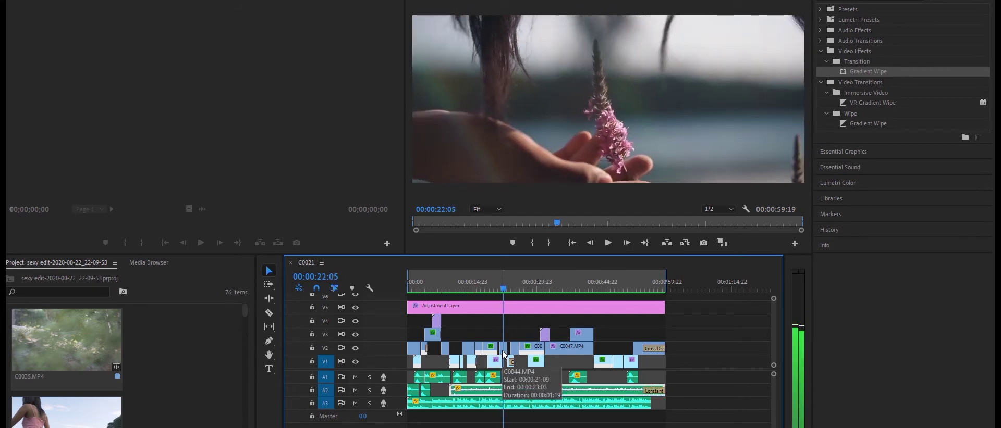
{"action": "key", "text": "Left"}
{"action": "key", "text": "Left"}
{"action": "key", "text": "Left"}
{"action": "key", "text": "Left"}
{"action": "key", "text": "Left"}
{"action": "key", "text": "Left"}
{"action": "key", "text": "Left"}
{"action": "key", "text": "Left"}
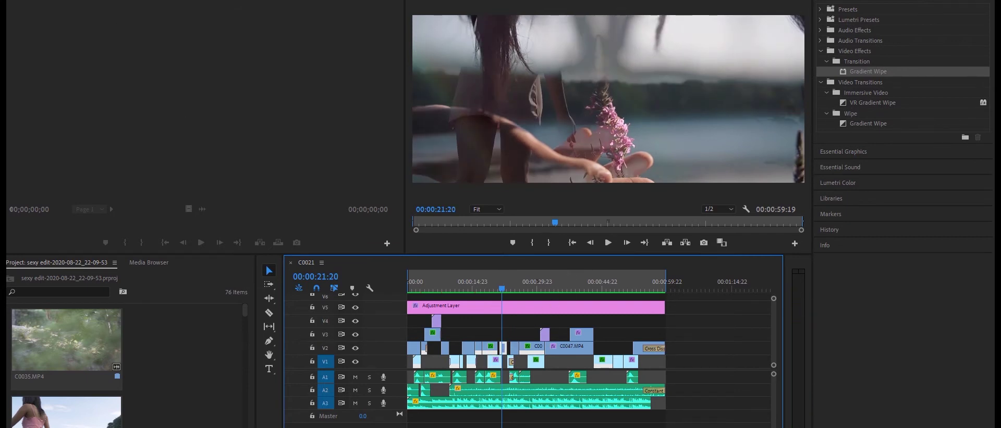
Examine the V2 clip's Gradient Wipe settings and play its Transition Completion keyframes from the clip's start at 00:00:21:09.
{"action": "key", "text": "shift+5"}
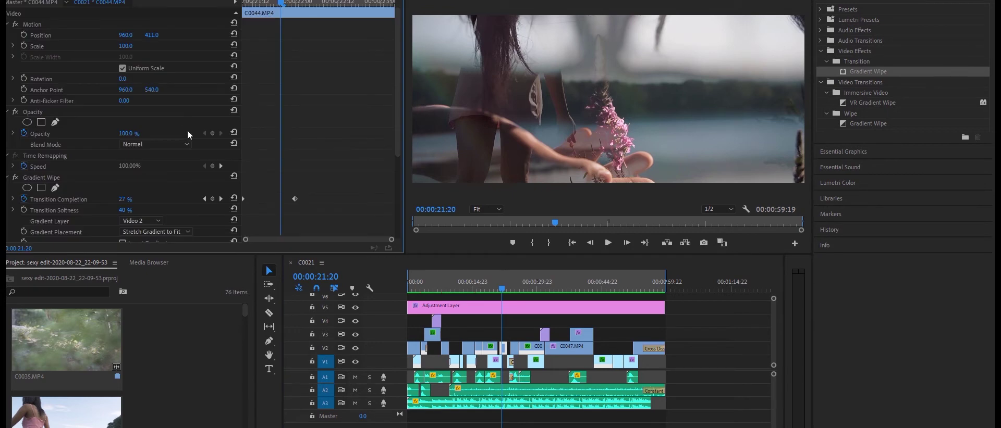
{"action": "scroll", "coordinate": [186, 129], "scroll_direction": "down", "scroll_amount": 4}
{"action": "scroll", "coordinate": [187, 135], "scroll_direction": "down", "scroll_amount": 2}
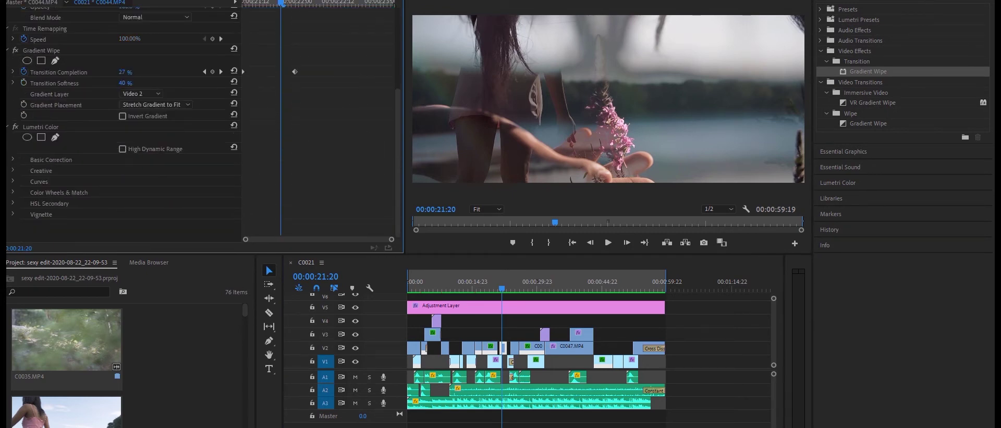
{"action": "left_click_drag", "start_coordinate": [282, 5], "coordinate": [238, 10]}
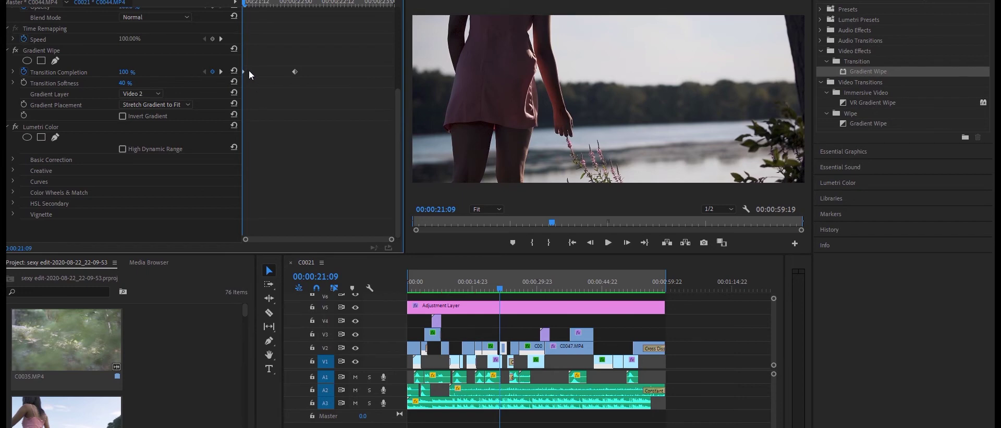
{"action": "key", "text": "space"}
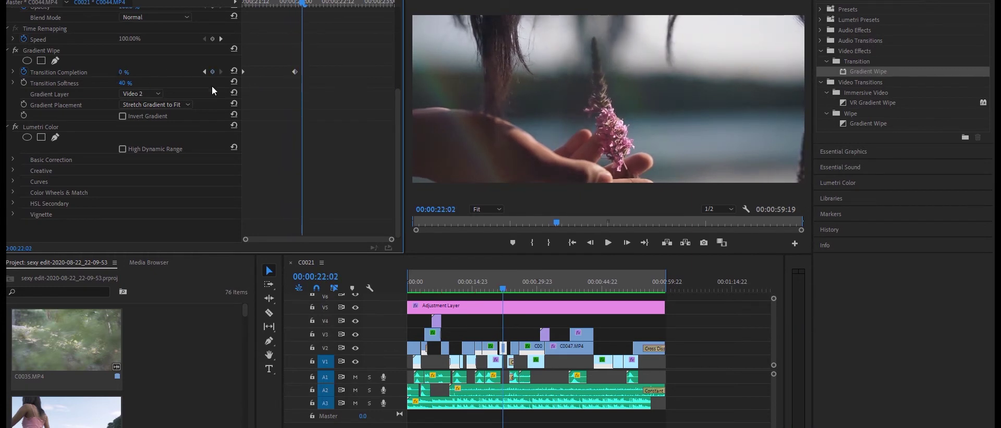
Return to 00:00:21:05 and compare the V1 clip's effects with the V2 clip's Gradient Wipe settings.
{"action": "left_click", "coordinate": [501, 290]}
{"action": "left_click_drag", "start_coordinate": [499, 288], "coordinate": [496, 290]}
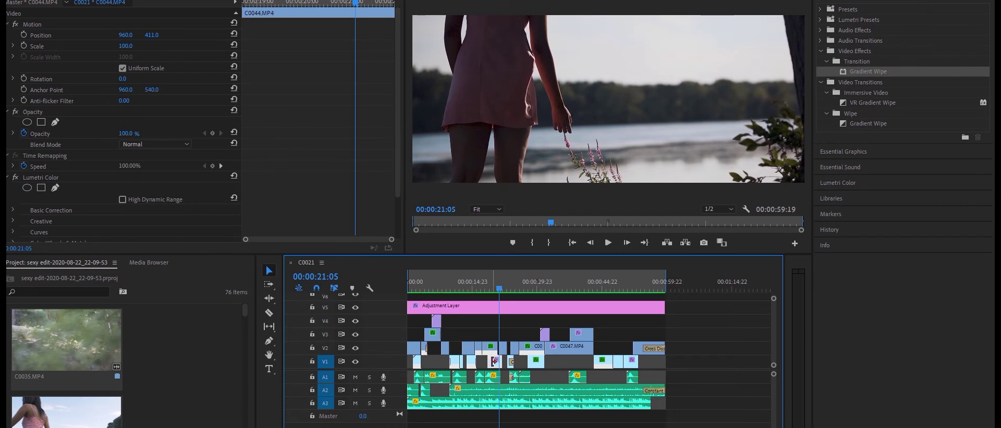
{"action": "left_click", "coordinate": [504, 348]}
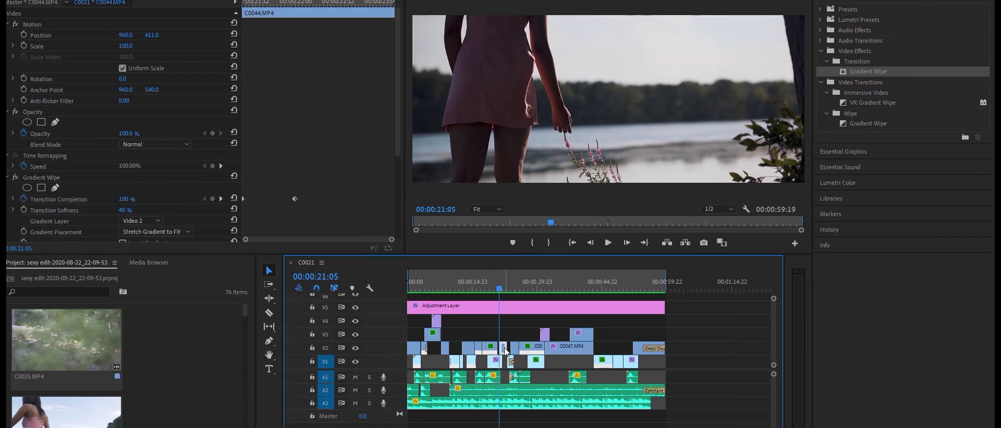
{"action": "scroll", "coordinate": [286, 210], "scroll_direction": "down", "scroll_amount": 2}
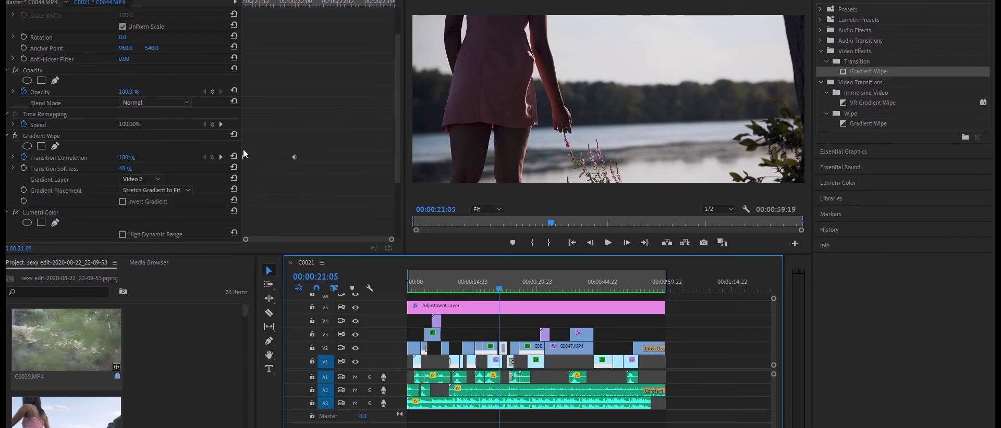
Play into the start of the wipe while reviewing the effects on the underlying V1 clip.
{"action": "left_click", "coordinate": [505, 353]}
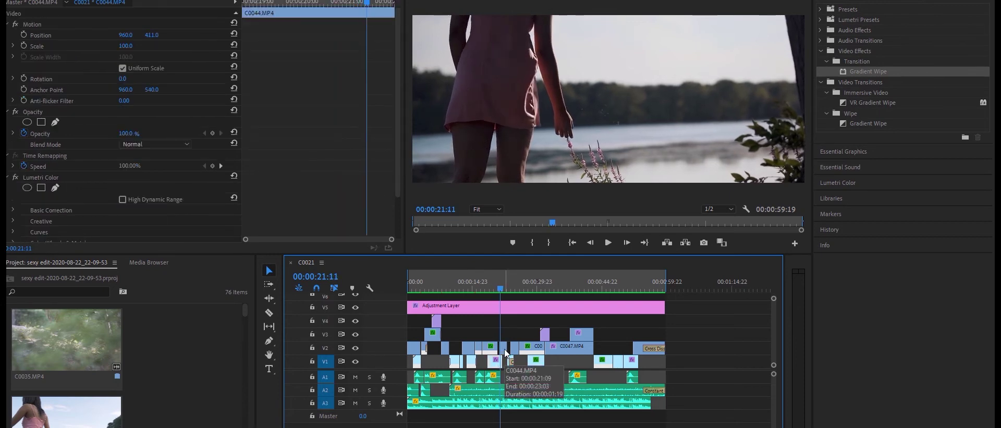
{"action": "key", "text": "space"}
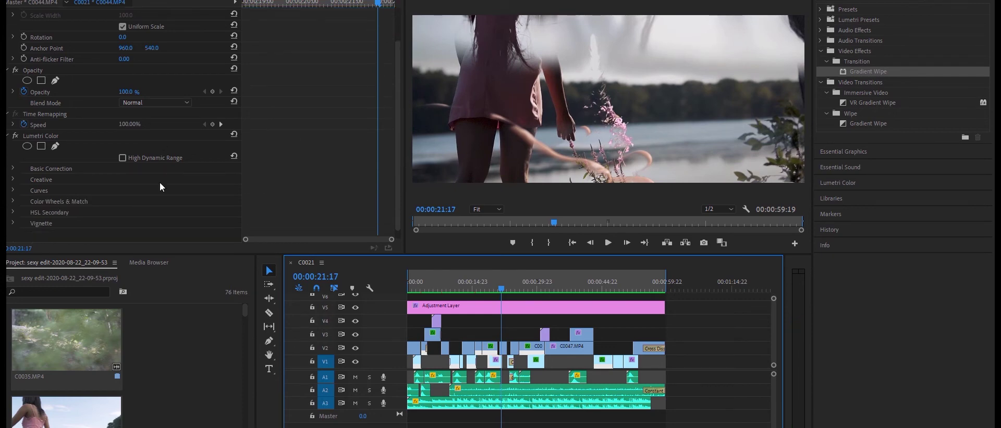
{"action": "scroll", "coordinate": [160, 187], "scroll_direction": "down", "scroll_amount": 2}
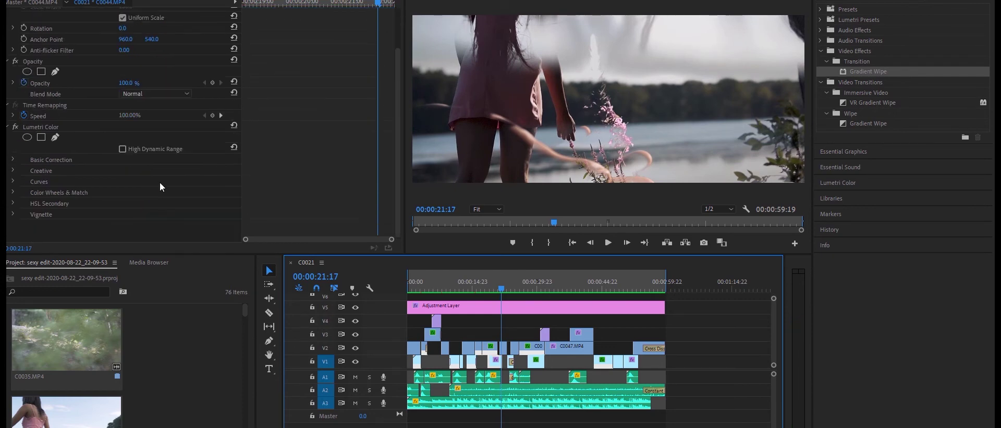
{"action": "key", "text": "space"}
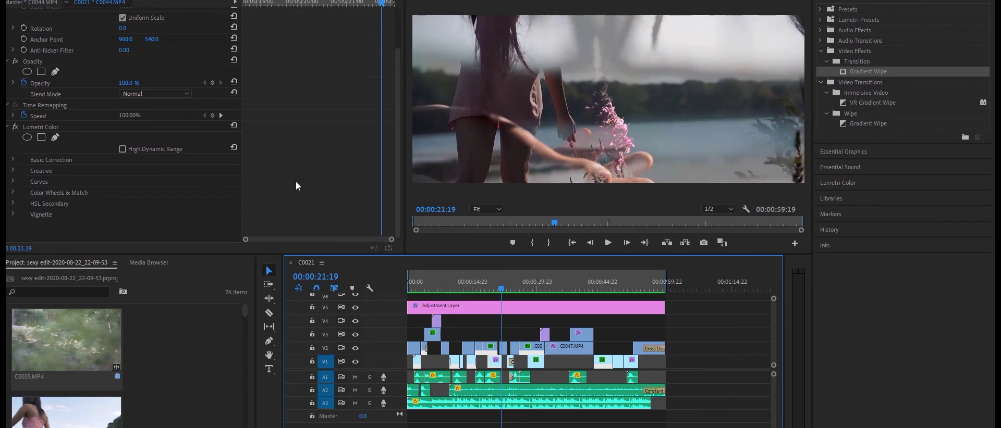
Review the V2 clip's Gradient Wipe, moving past its second Transition Completion keyframe to 00:00:22:04 and playing onward.
{"action": "left_click", "coordinate": [504, 348]}
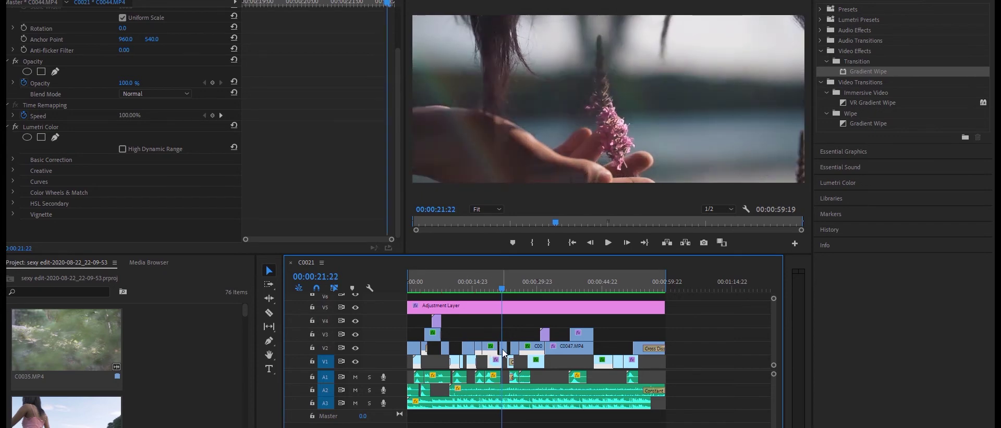
{"action": "scroll", "coordinate": [323, 193], "scroll_direction": "down", "scroll_amount": 2}
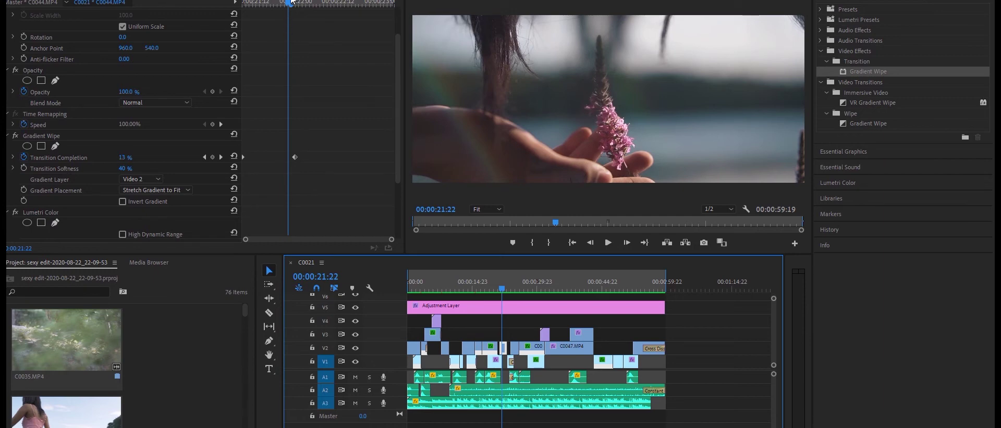
{"action": "left_click_drag", "start_coordinate": [288, 5], "coordinate": [308, 8]}
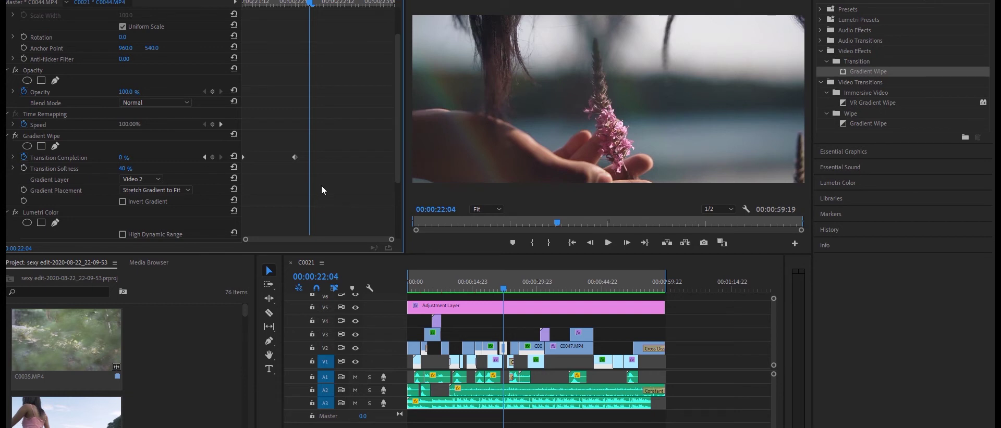
{"action": "key", "text": "space"}
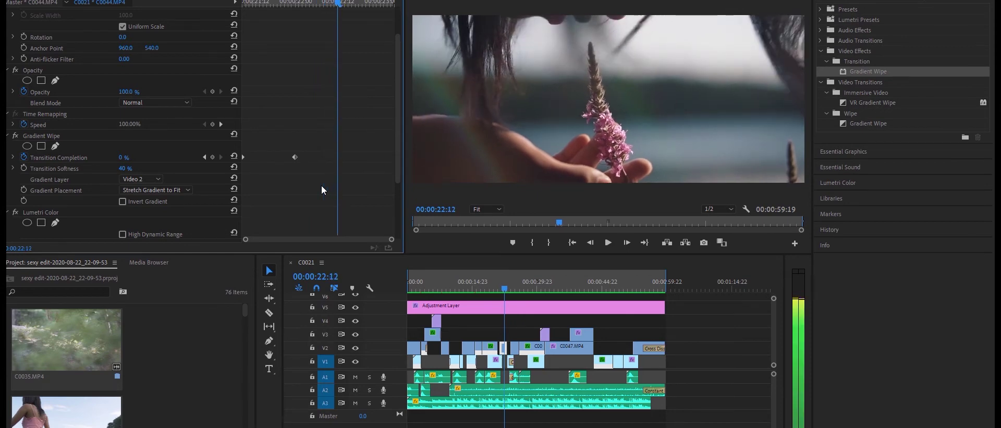
Step backward frame by frame through the V2 clip's Gradient Wipe from 00:00:22:12 toward its start, examining Transition Completion.
{"action": "key", "text": "Left"}
{"action": "key", "text": "Left"}
{"action": "key", "text": "Left"}
{"action": "key", "text": "Left"}
{"action": "key", "text": "Left"}
{"action": "key", "text": "Left"}
{"action": "key", "text": "Left"}
{"action": "key", "text": "Left"}
{"action": "key", "text": "Left"}
{"action": "key", "text": "Left"}
{"action": "key", "text": "Left"}
{"action": "key", "text": "Left"}
{"action": "key", "text": "Left"}
{"action": "key", "text": "Left"}
{"action": "key", "text": "Left"}
{"action": "key", "text": "Left"}
{"action": "key", "text": "Left"}
{"action": "key", "text": "Left"}
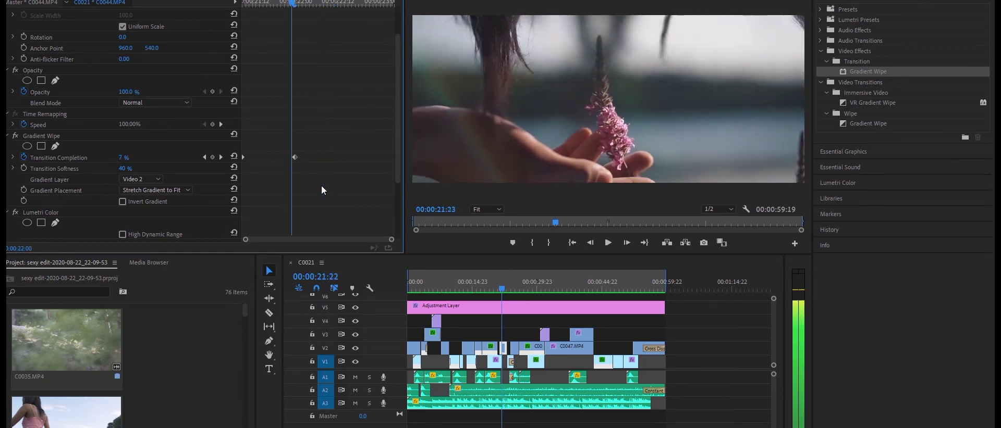
{"action": "key", "text": "Left"}
{"action": "key", "text": "Left"}
{"action": "key", "text": "Left"}
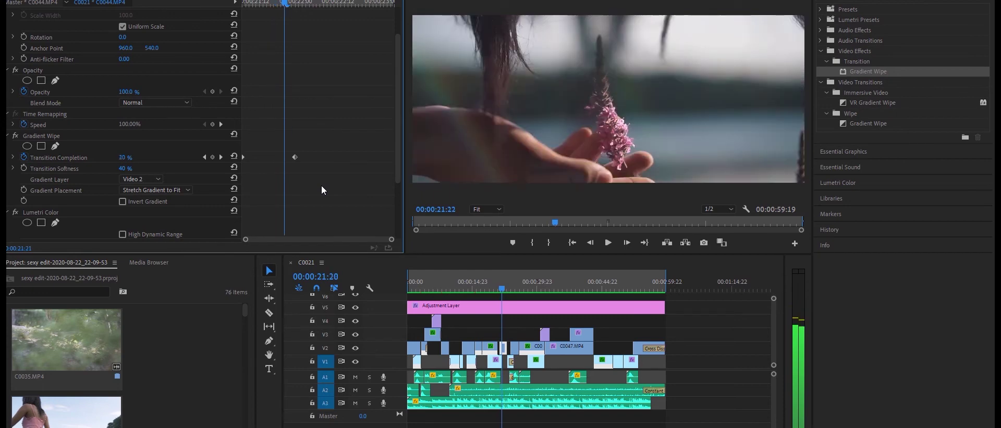
Step forward frame by frame from 00:00:21:11 to 00:00:21:19 to examine how the wipe develops.
{"action": "key", "text": "Right"}
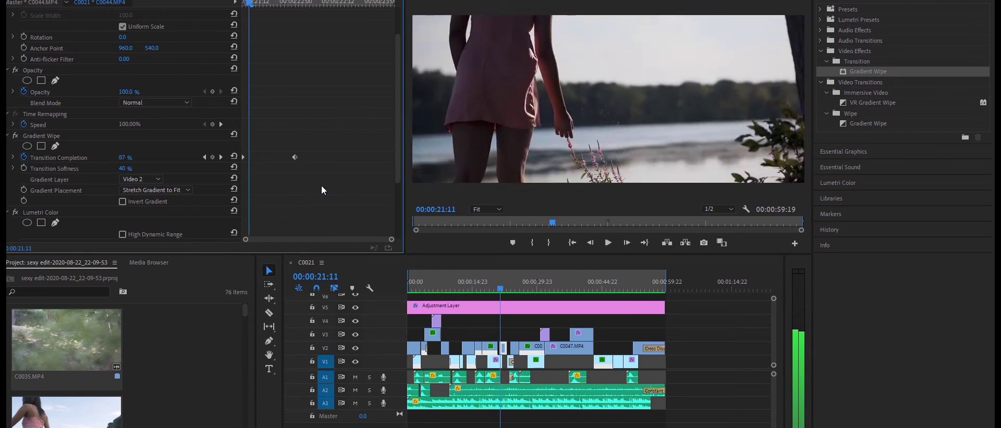
{"action": "key", "text": "Right"}
{"action": "key", "text": "Right"}
{"action": "key", "text": "Right"}
{"action": "key", "text": "Right"}
{"action": "key", "text": "Right"}
{"action": "key", "text": "Right"}
{"action": "key", "text": "Right"}
{"action": "key", "text": "Right"}
{"action": "key", "text": "Right"}
{"action": "key", "text": "Right"}
{"action": "key", "text": "Right"}
{"action": "key", "text": "Right"}
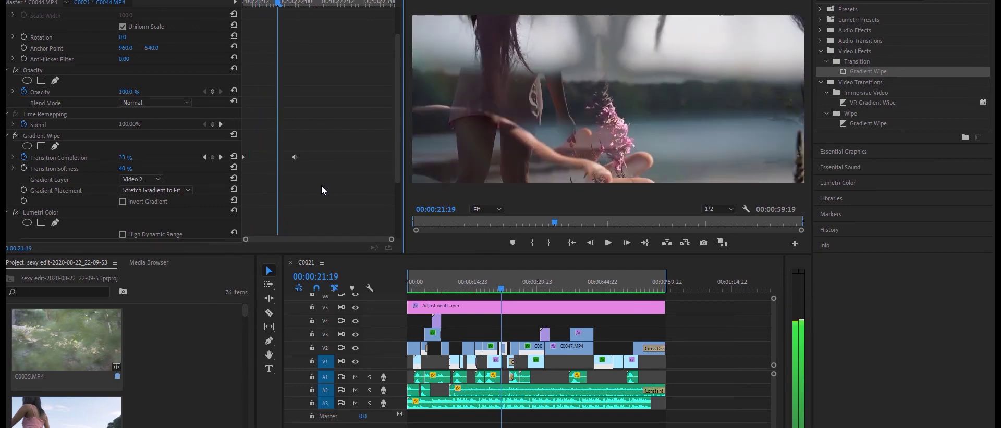
Step back to the first Transition Completion keyframe at 00:00:21:09.
{"action": "key", "text": "Left"}
{"action": "key", "text": "Left"}
{"action": "key", "text": "Left"}
{"action": "key", "text": "Left"}
{"action": "key", "text": "Left"}
{"action": "key", "text": "Left"}
{"action": "key", "text": "Left"}
{"action": "key", "text": "Left"}
{"action": "key", "text": "Left"}
{"action": "key", "text": "Left"}
{"action": "key", "text": "Left"}
{"action": "key", "text": "Left"}
{"action": "key", "text": "Left"}
{"action": "key", "text": "Left"}
{"action": "key", "text": "Left"}
{"action": "key", "text": "Left"}
{"action": "key", "text": "Left"}
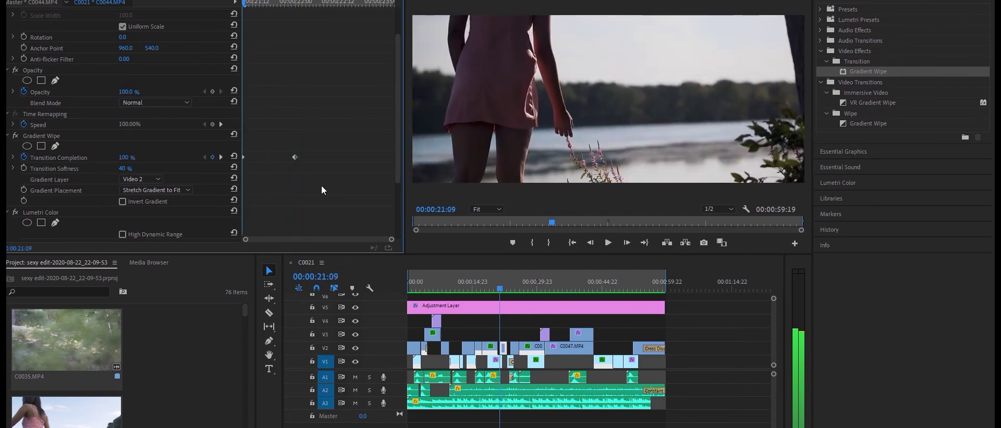
Play the wipe up to 00:00:21:18, reselect the V2 clip C0044.MP4 and return to its start at 00:00:21:09.
{"action": "key", "text": "Delete"}
{"action": "key", "text": "space"}
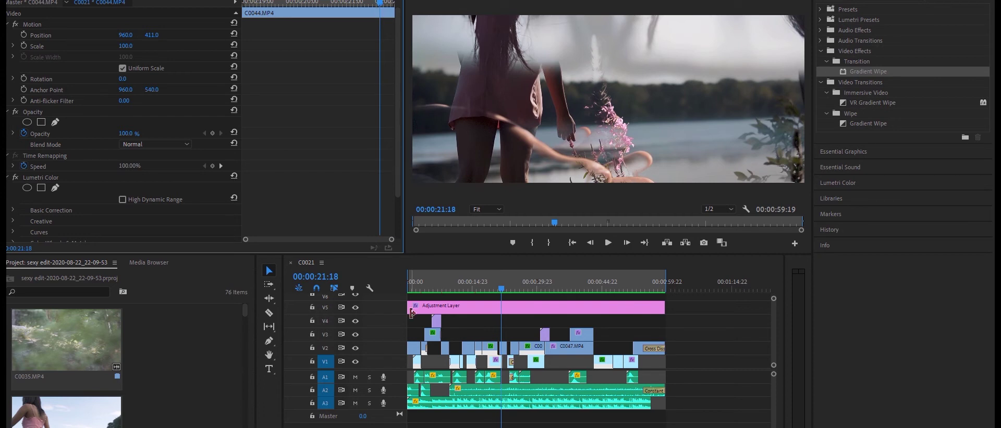
{"action": "left_click", "coordinate": [504, 347]}
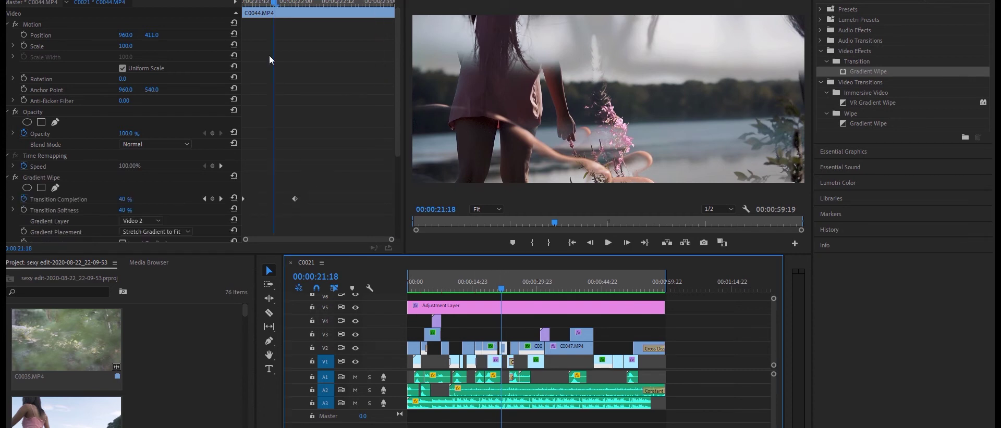
{"action": "left_click_drag", "start_coordinate": [273, 5], "coordinate": [252, 6]}
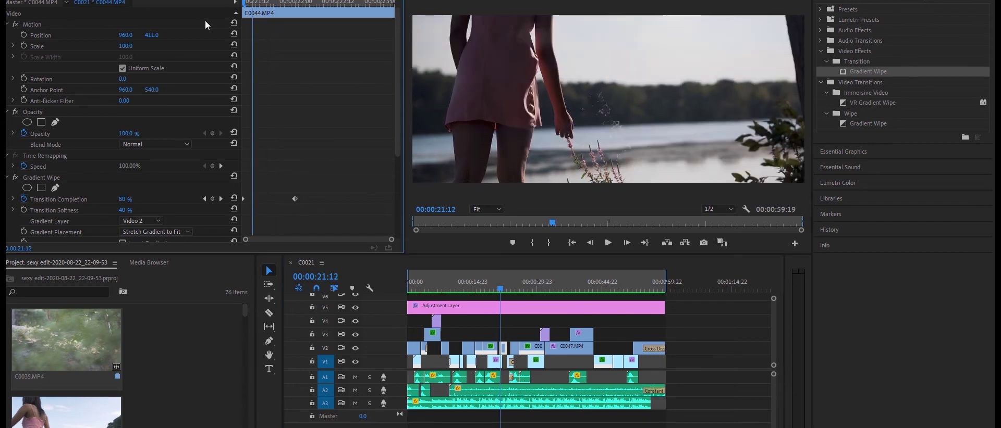
{"action": "key", "text": "Left"}
{"action": "key", "text": "Left"}
{"action": "key", "text": "Left"}
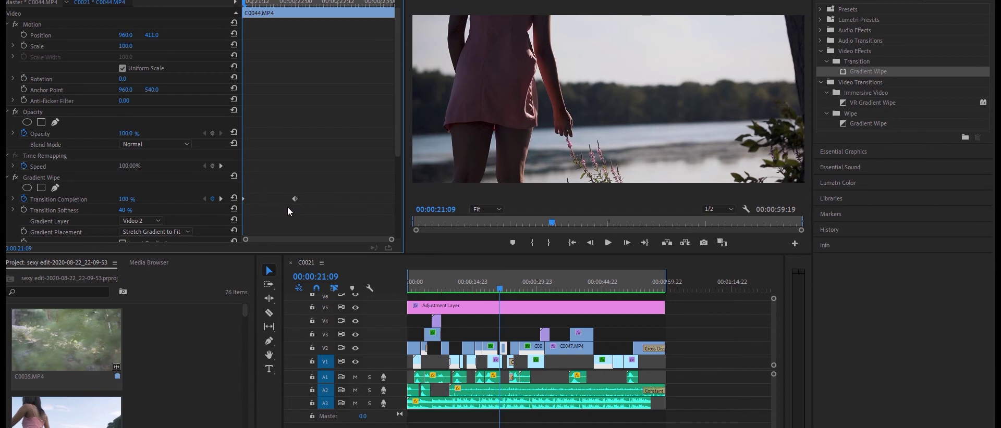
Turn on Invert Gradient in the V2 clip's Gradient Wipe and play the transition to 00:00:22:00.
{"action": "scroll", "coordinate": [288, 207], "scroll_direction": "down", "scroll_amount": 3}
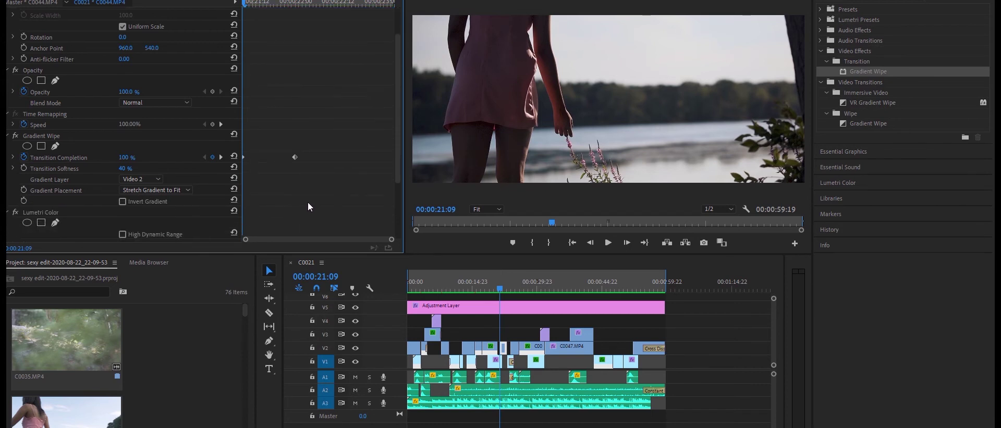
{"action": "scroll", "coordinate": [218, 202], "scroll_direction": "down", "scroll_amount": 3}
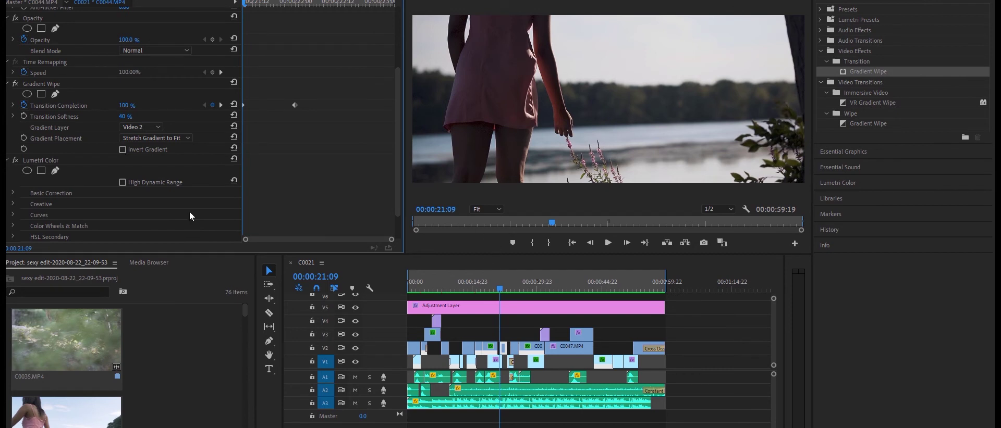
{"action": "left_click", "coordinate": [121, 150]}
{"action": "key", "text": "space"}
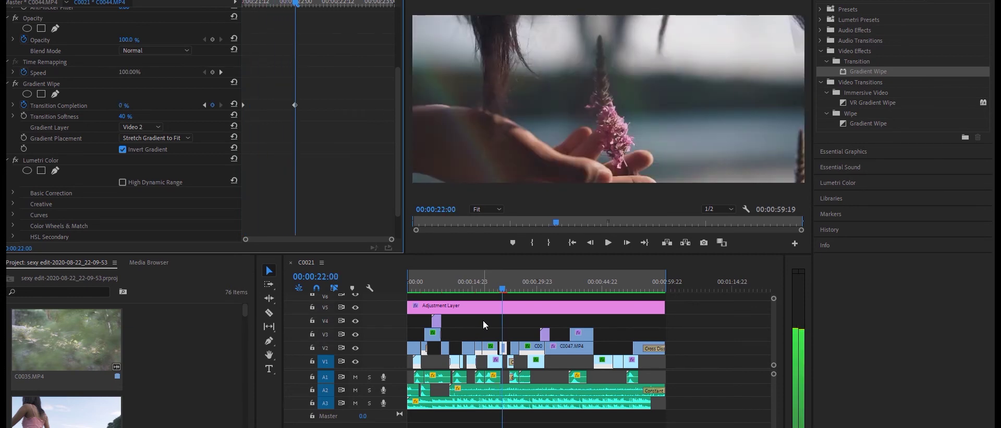
Step backward frame by frame through the inverted wipe from 00:00:22:00 to 00:00:21:13.
{"action": "key", "text": "Left"}
{"action": "key", "text": "Left"}
{"action": "key", "text": "Left"}
{"action": "key", "text": "Left"}
{"action": "key", "text": "Left"}
{"action": "key", "text": "Left"}
{"action": "key", "text": "Left"}
{"action": "key", "text": "Left"}
{"action": "key", "text": "Left"}
{"action": "key", "text": "Left"}
{"action": "key", "text": "Left"}
{"action": "key", "text": "Left"}
{"action": "key", "text": "Left"}
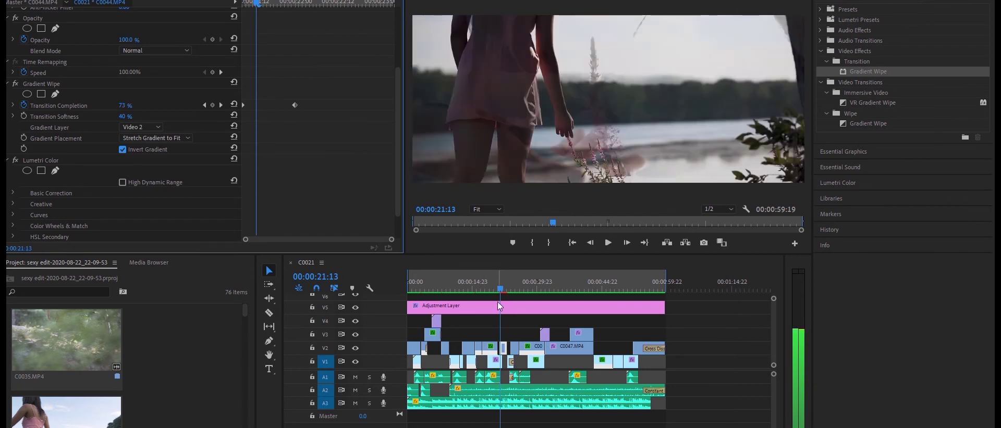
Play the inverted wipe from an earlier point in the sequence through to 00:00:22:05.
{"action": "left_click_drag", "start_coordinate": [497, 290], "coordinate": [492, 292]}
{"action": "key", "text": "space"}
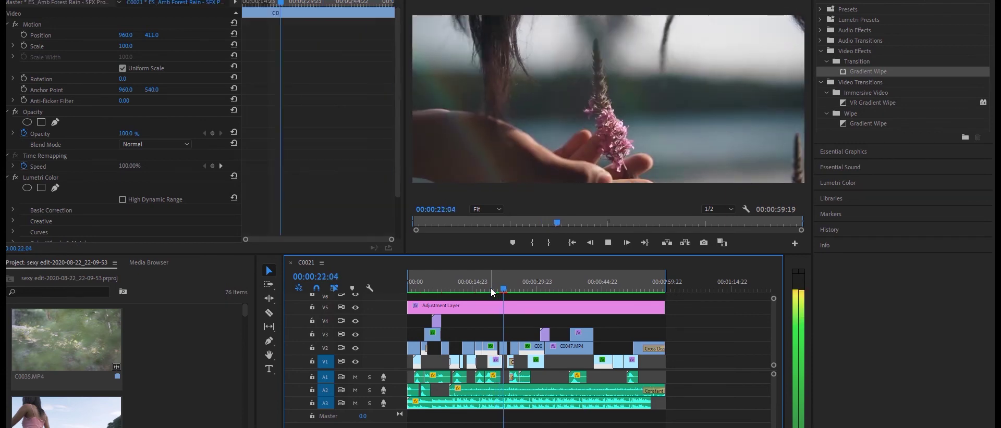
{"action": "key", "text": "space"}
Select the V2 clip at 00:00:22:05 and turn off Invert Gradient in its Gradient Wipe.
{"action": "left_click", "coordinate": [503, 348]}
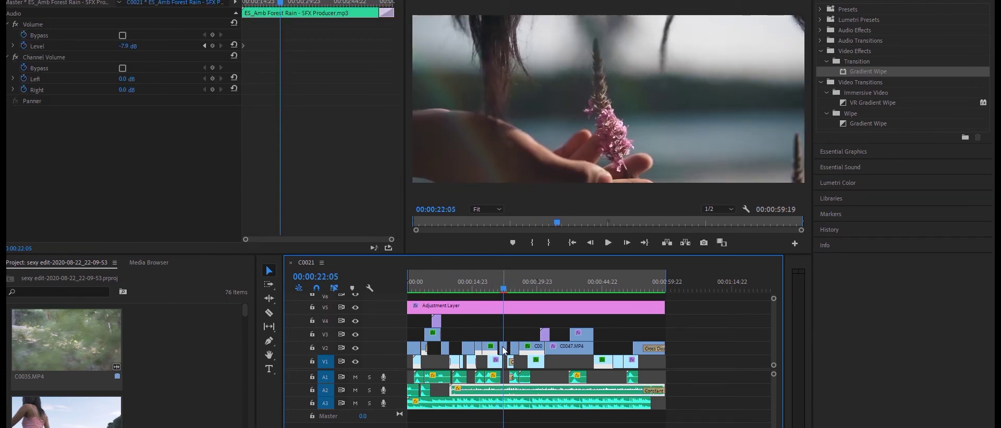
{"action": "scroll", "coordinate": [166, 186], "scroll_direction": "down", "scroll_amount": 3}
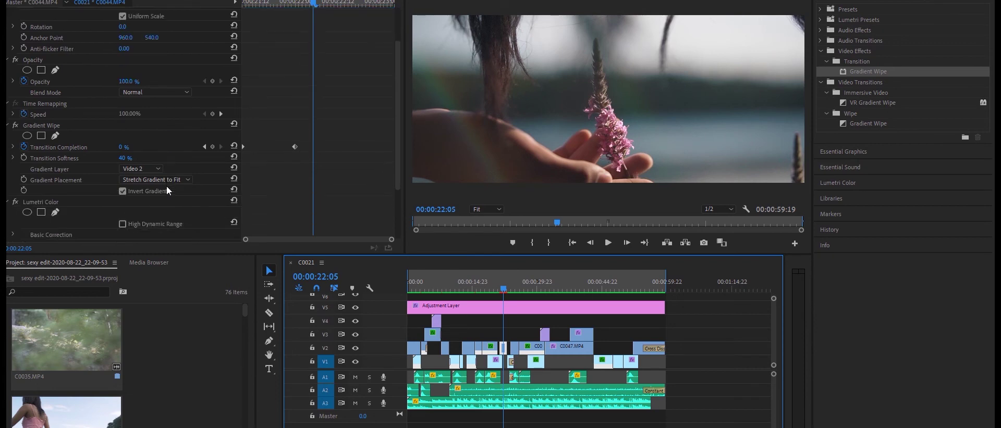
{"action": "left_click", "coordinate": [123, 191]}
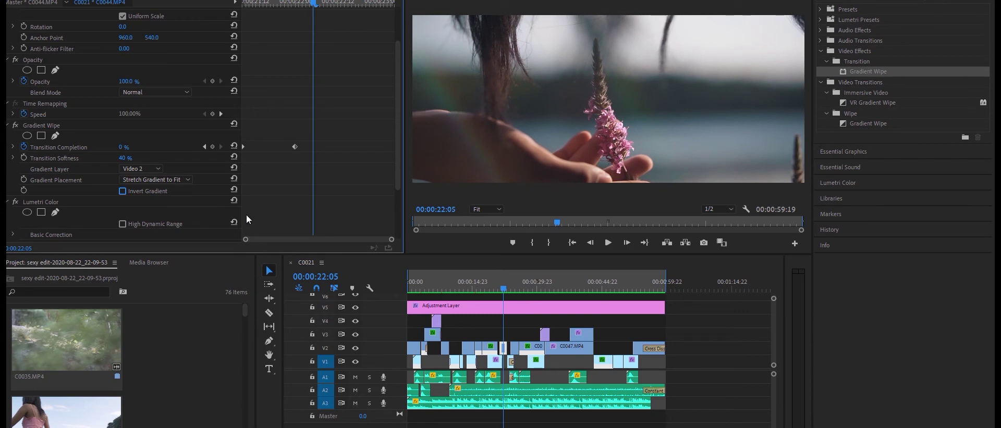
Move to 00:00:27:11 and inspect the Torch Swoosh and Water Pour sound effect clips on A1.
{"action": "left_click_drag", "start_coordinate": [503, 289], "coordinate": [526, 282]}
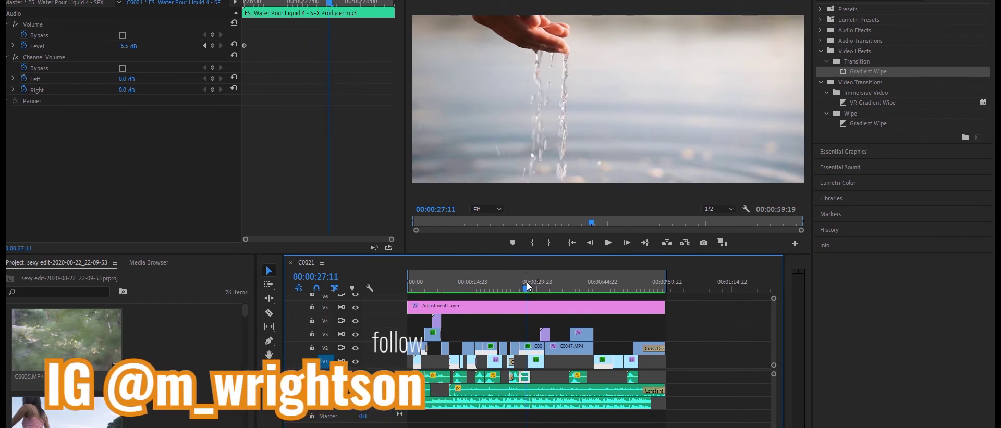
{"action": "left_click", "coordinate": [479, 379]}
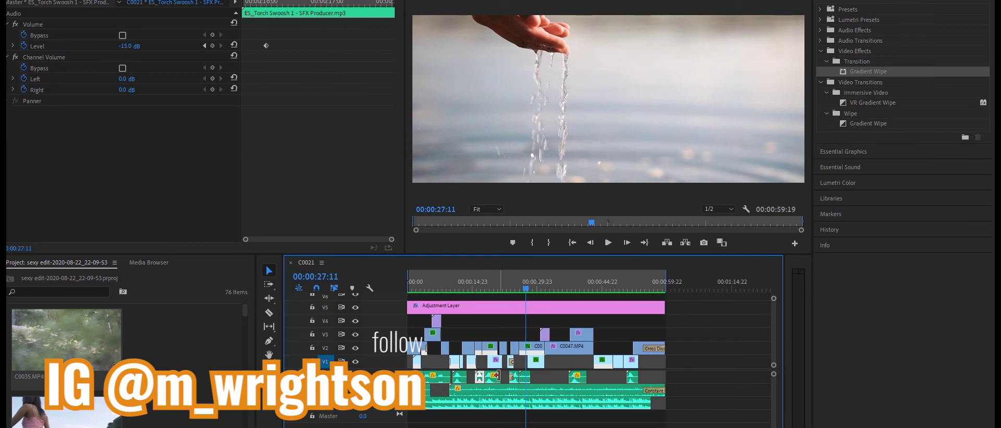
{"action": "left_click", "coordinate": [517, 380]}
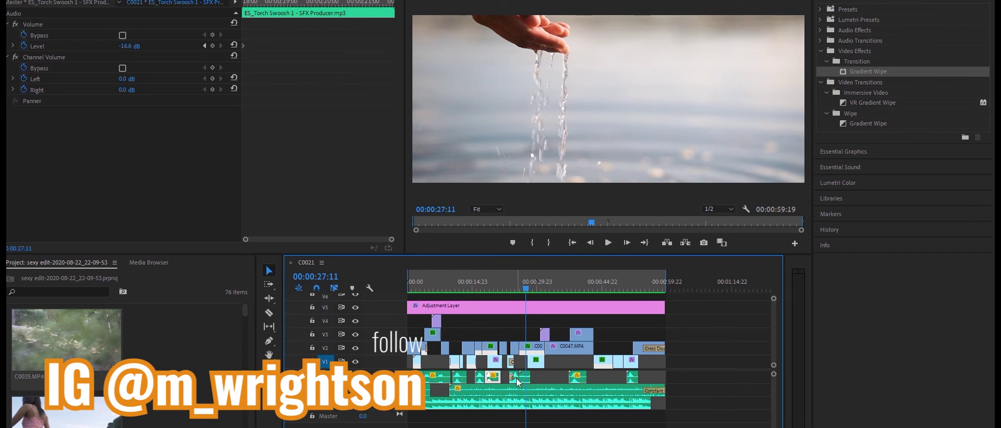
{"action": "left_click", "coordinate": [526, 379]}
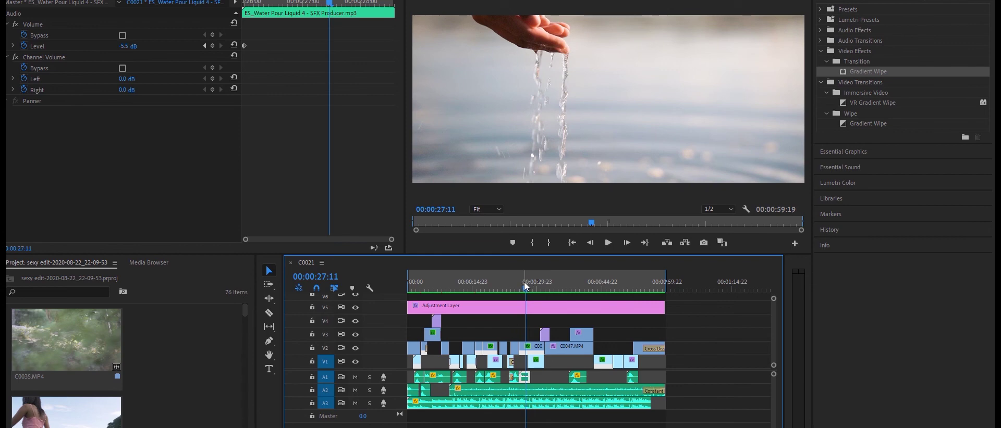
Play the transition from the foot splash shot at 00:00:25:19 into the hand pouring water, and replay it.
{"action": "left_click_drag", "start_coordinate": [524, 287], "coordinate": [517, 295]}
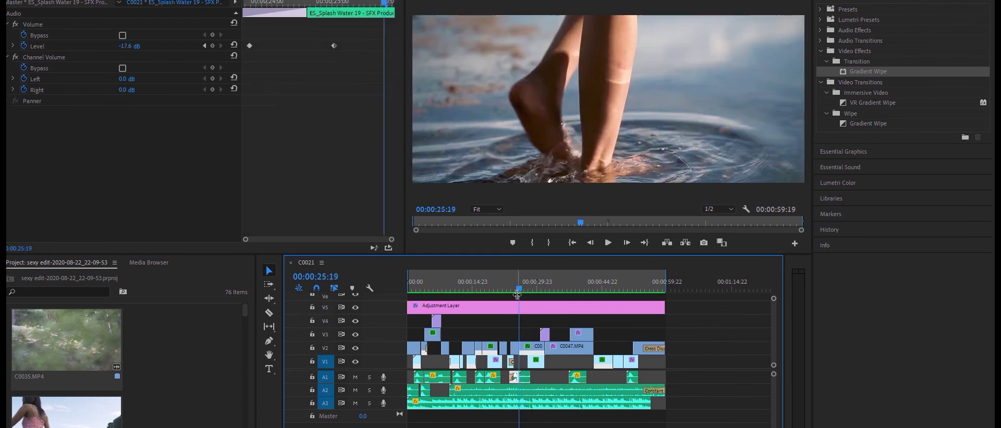
{"action": "key", "text": "space"}
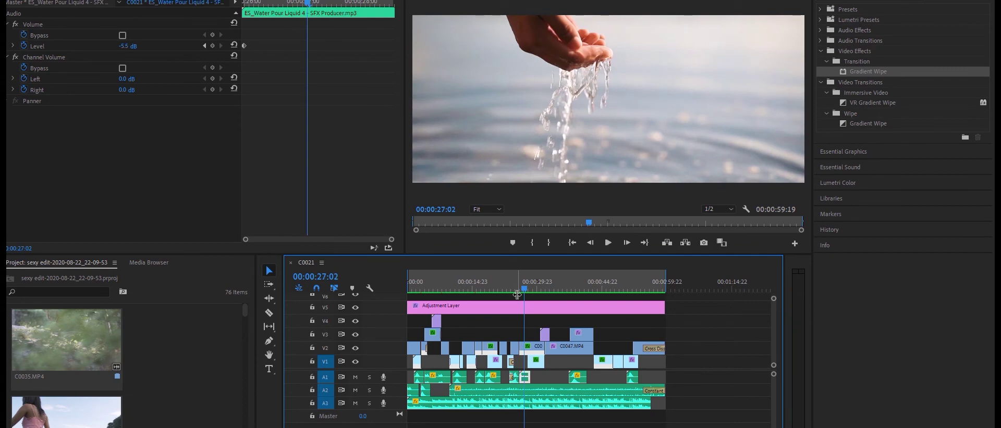
{"action": "left_click", "coordinate": [517, 292]}
{"action": "key", "text": "space"}
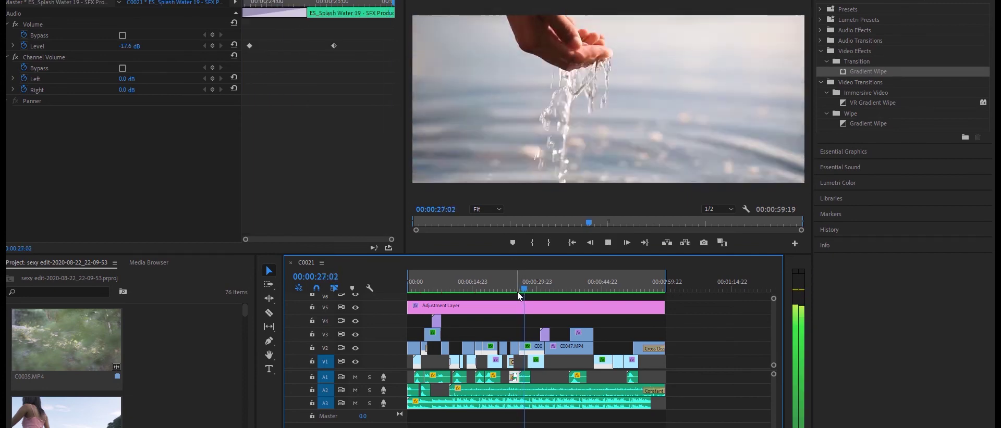
{"action": "key", "text": "space"}
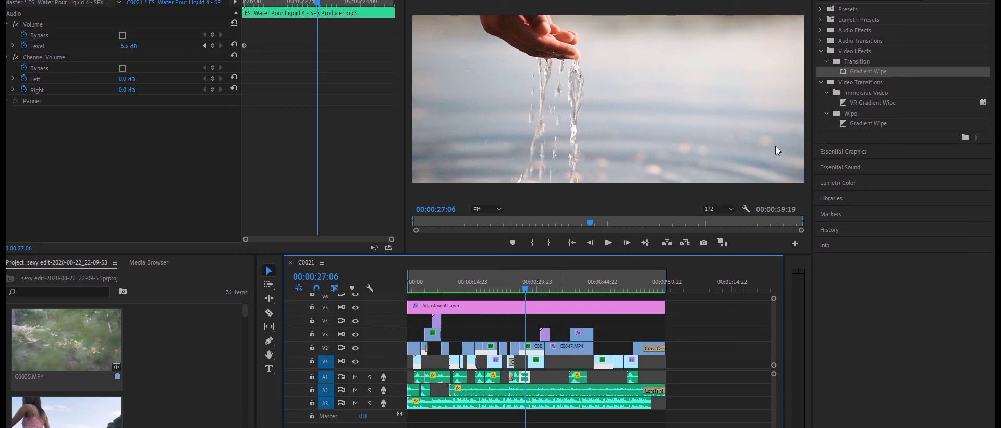
Review clip C0046.MP4 at 00:00:28:02 and the water pour shot with its A1 sound effect at 00:00:27:20.
{"action": "left_click_drag", "start_coordinate": [859, 71], "coordinate": [513, 348]}
{"action": "left_click_drag", "start_coordinate": [314, 6], "coordinate": [249, 49]}
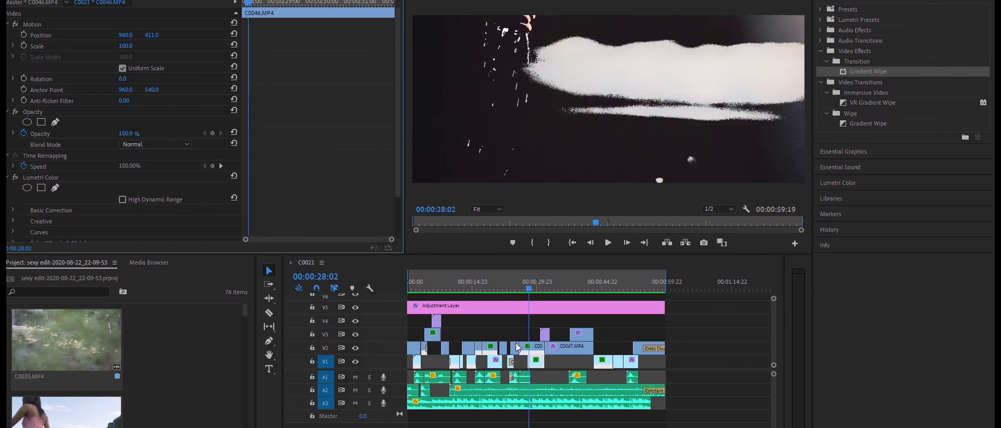
{"action": "left_click", "coordinate": [524, 377]}
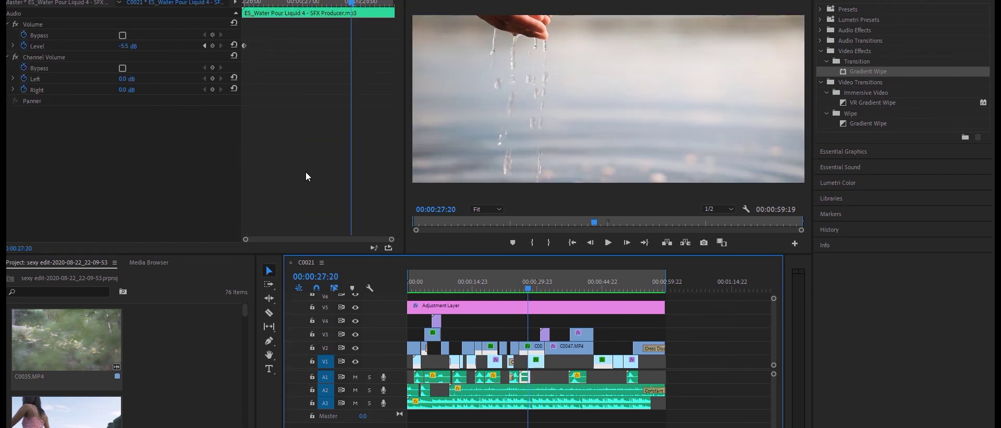